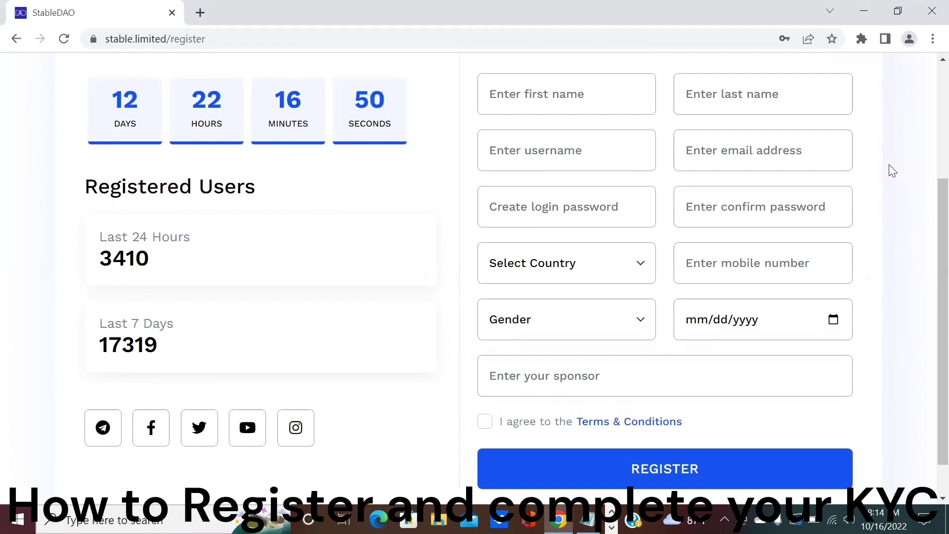
Enter the first name, last name and the account's username/e-mail on the sign-up form.
{"action": "left_click", "coordinate": [556, 93]}
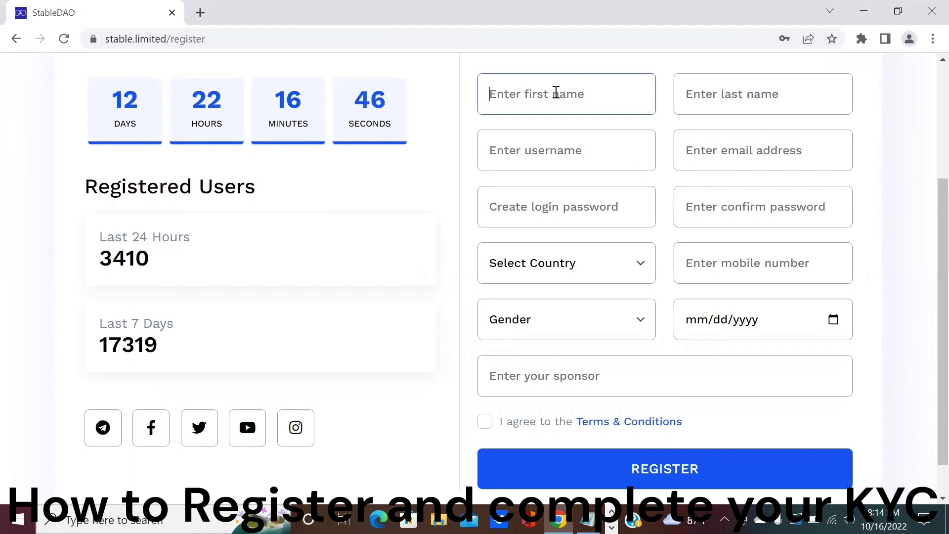
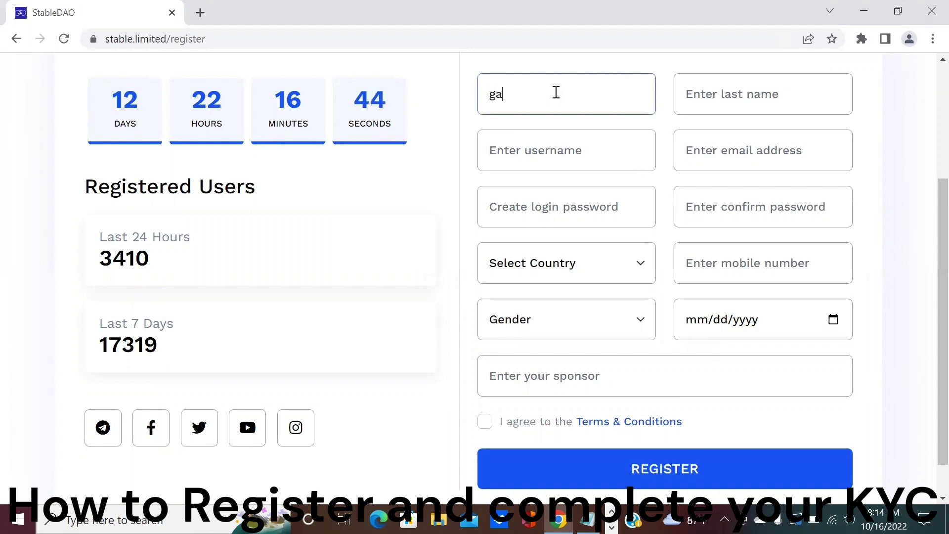
{"action": "key", "text": "Tab"}
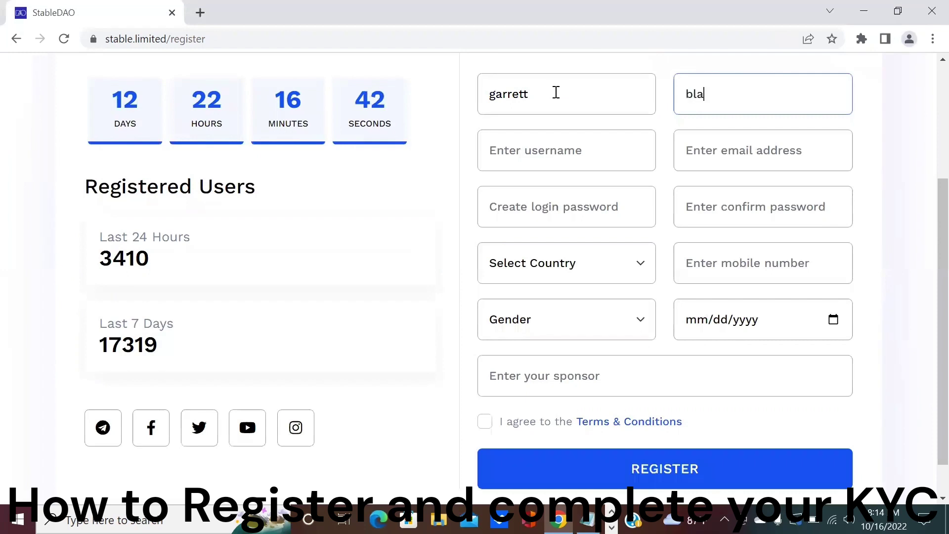
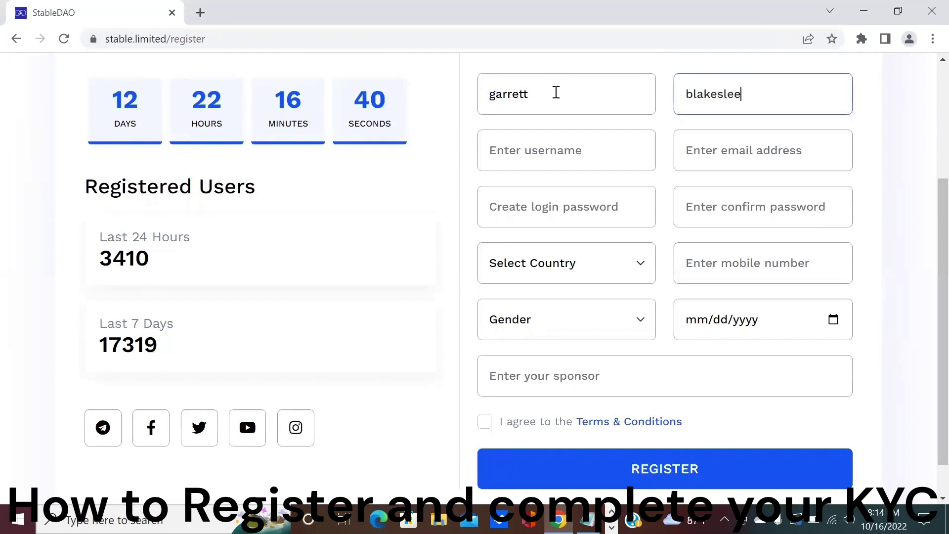
{"action": "key", "text": "Tab"}
{"action": "type", "text": "ga"}
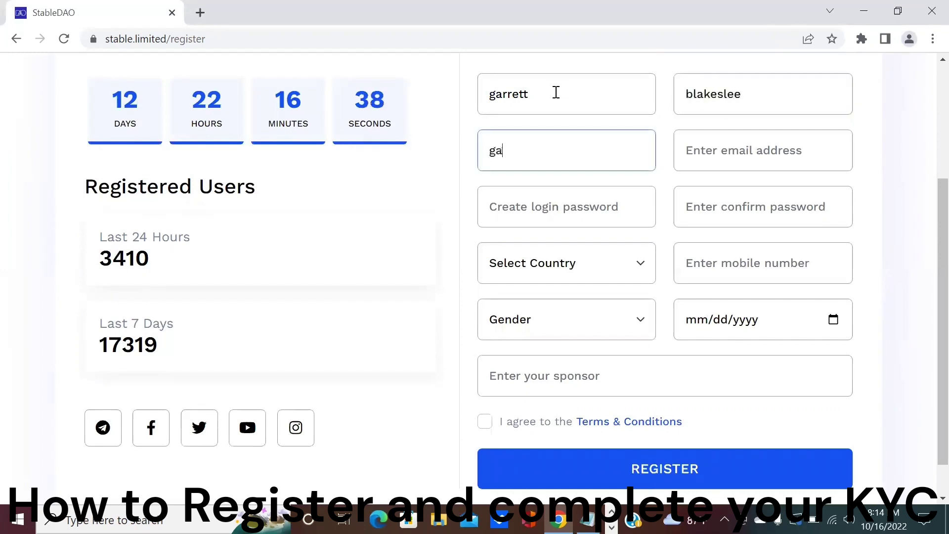
{"action": "type", "text": "rrett123"}
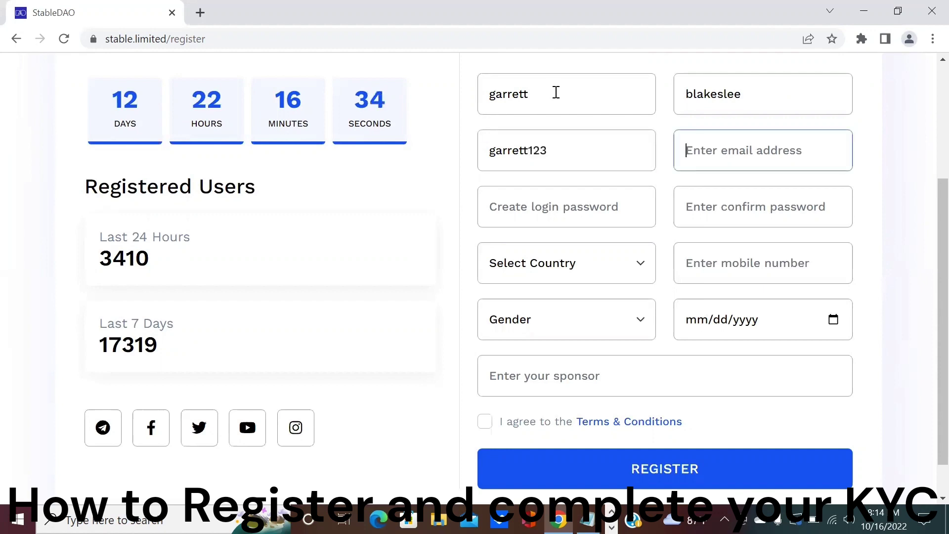
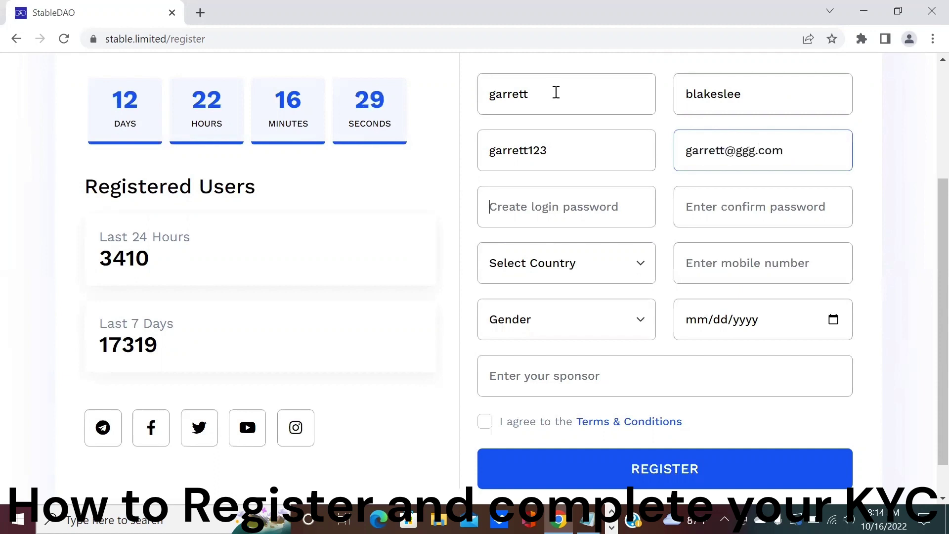
Type the account login password and begin entering the confirmation password.
{"action": "key", "text": "Tab"}
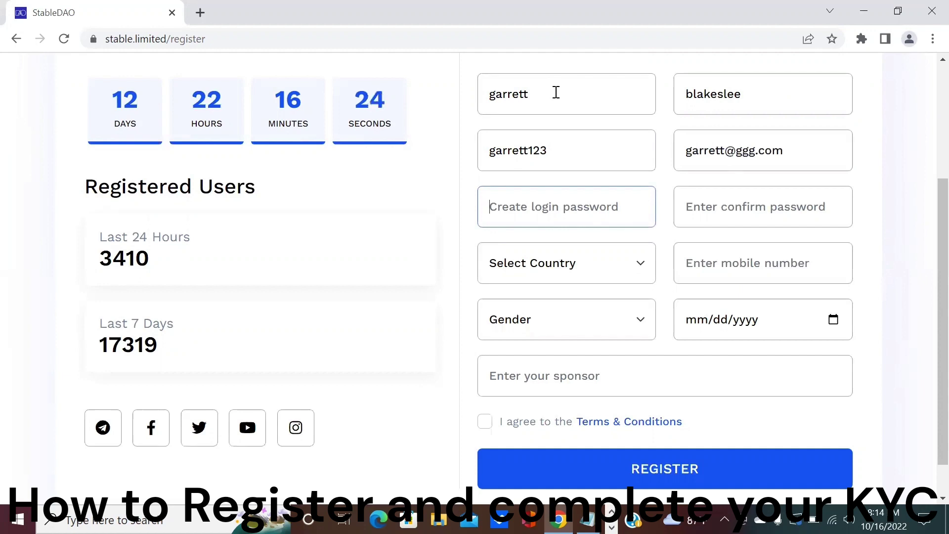
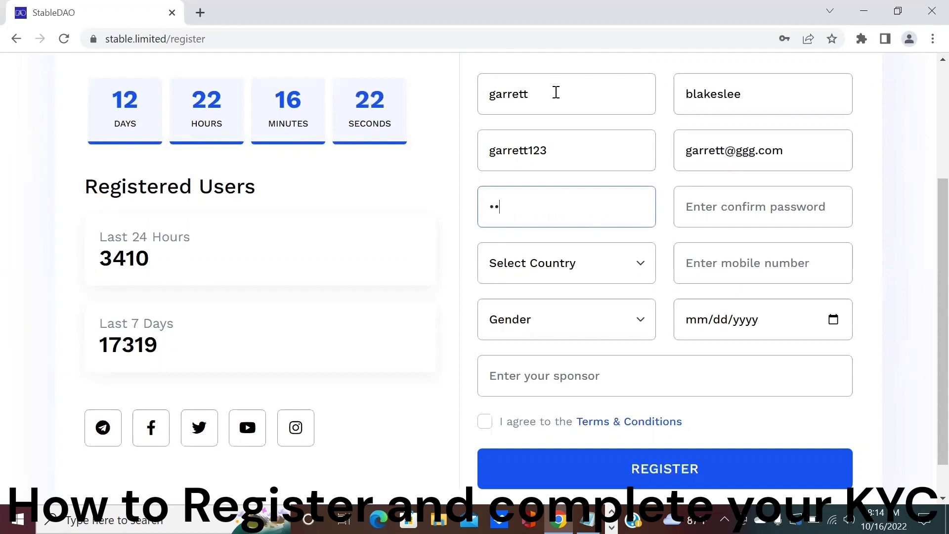
{"action": "key", "text": "Tab"}
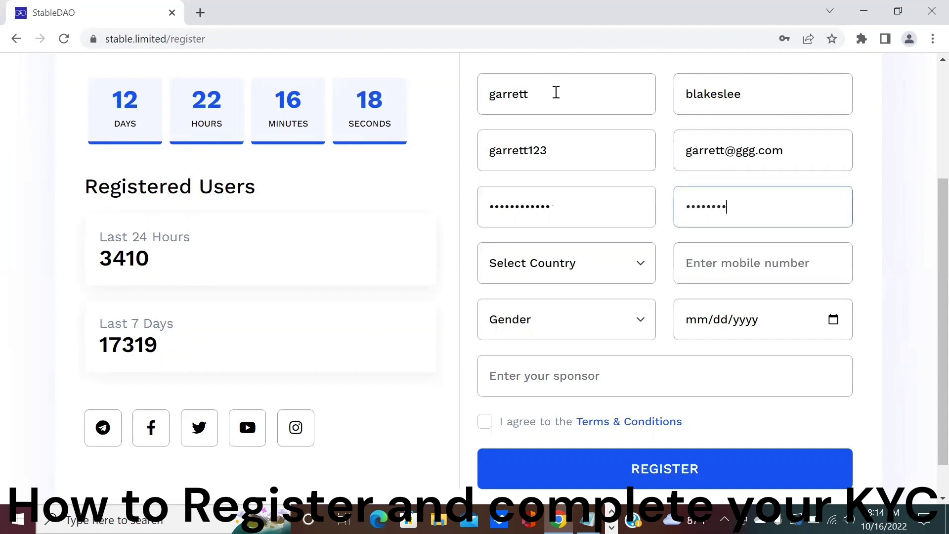
Choose United States (+1) as the country and enter the mobile phone number.
{"action": "left_click", "coordinate": [645, 263]}
{"action": "scroll", "coordinate": [643, 162], "scroll_direction": "down", "scroll_amount": 20}
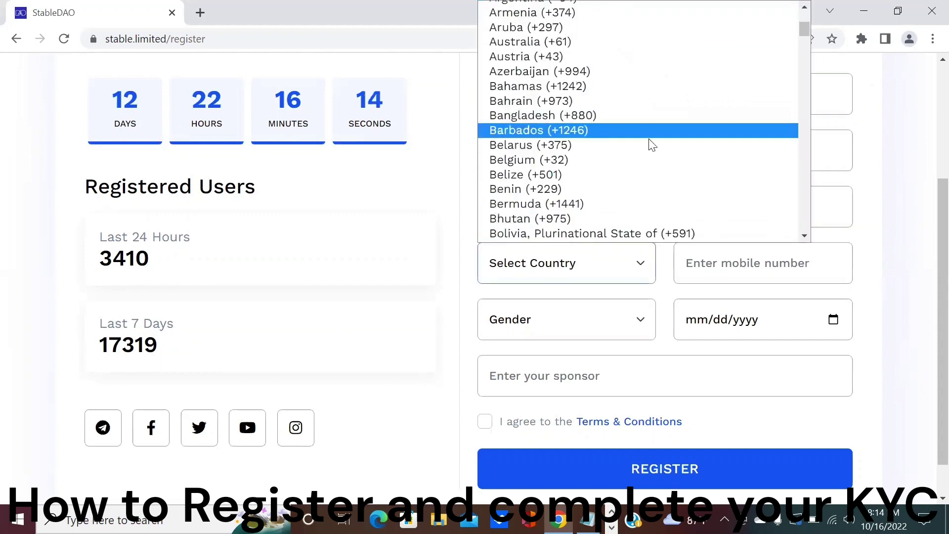
{"action": "scroll", "coordinate": [671, 131], "scroll_direction": "down", "scroll_amount": 20}
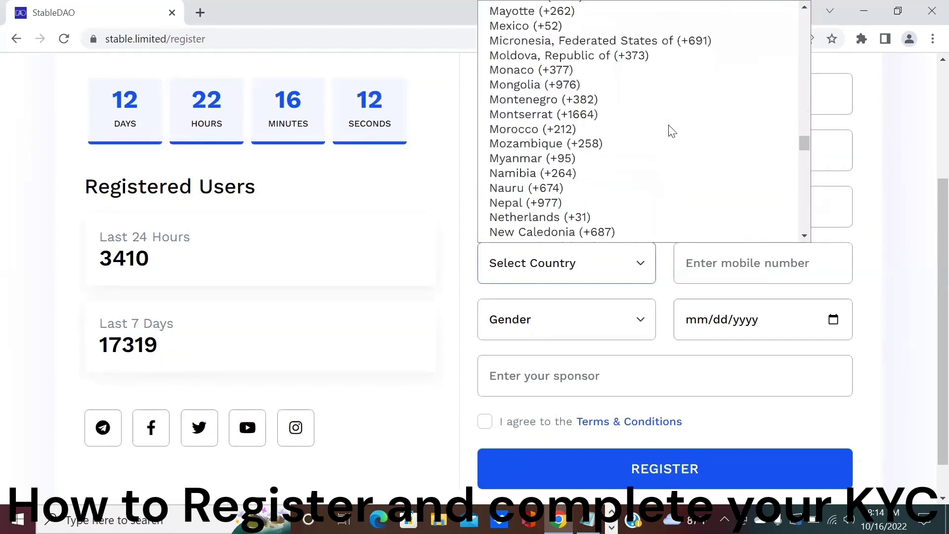
{"action": "scroll", "coordinate": [671, 131], "scroll_direction": "down", "scroll_amount": 15}
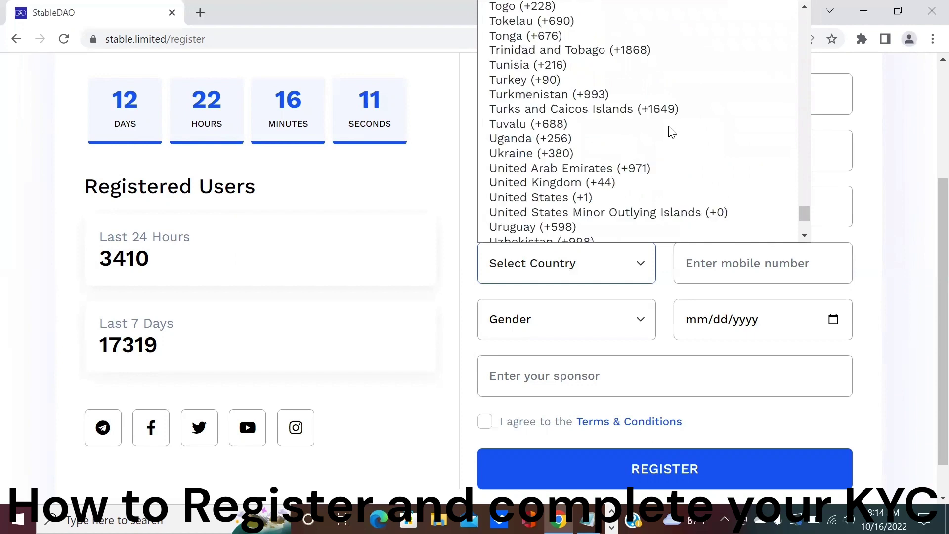
{"action": "left_click", "coordinate": [630, 197]}
{"action": "left_click", "coordinate": [723, 264]}
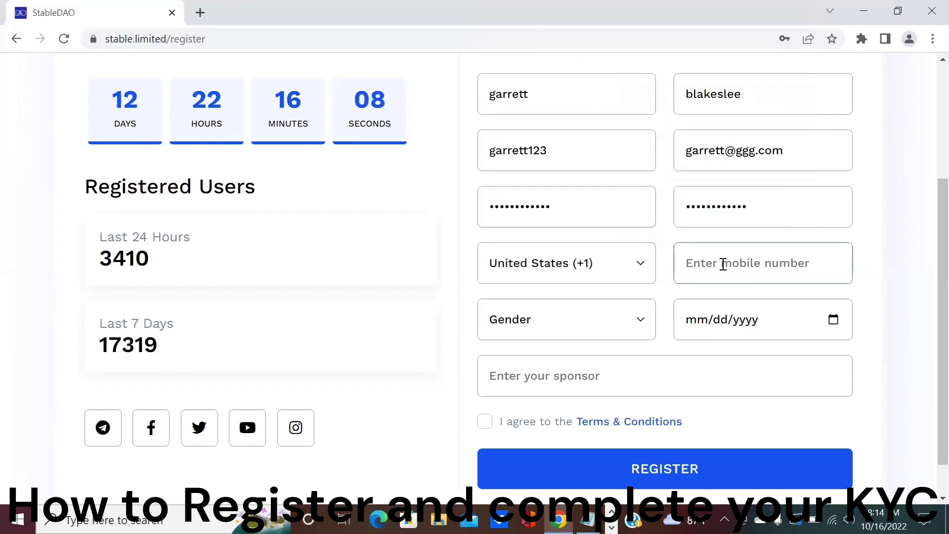
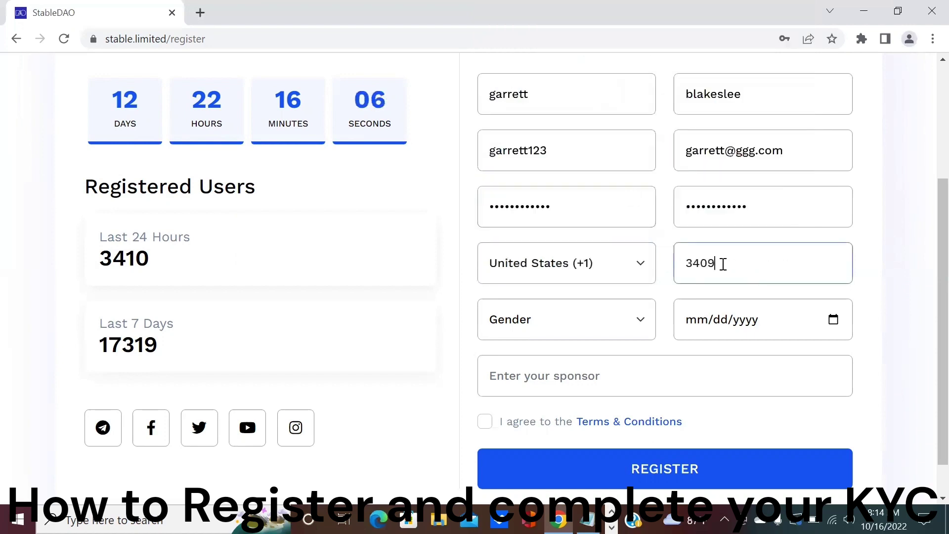
{"action": "left_click", "coordinate": [639, 325]}
{"action": "left_click", "coordinate": [590, 367]}
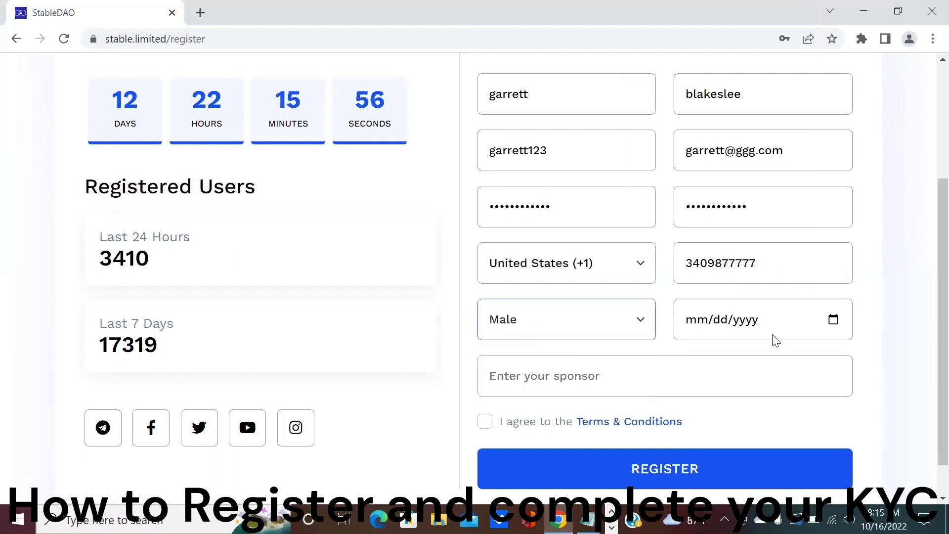
{"action": "left_click", "coordinate": [833, 320]}
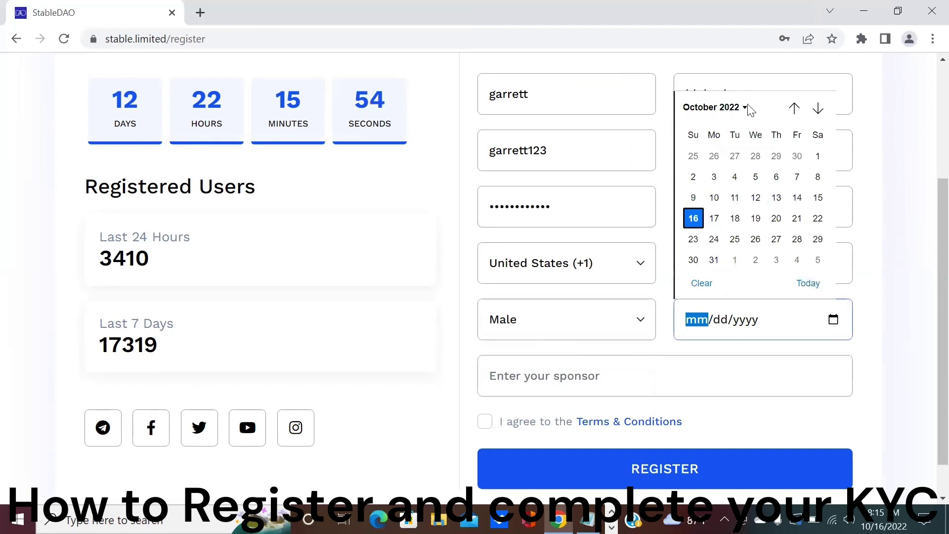
{"action": "left_click", "coordinate": [745, 107]}
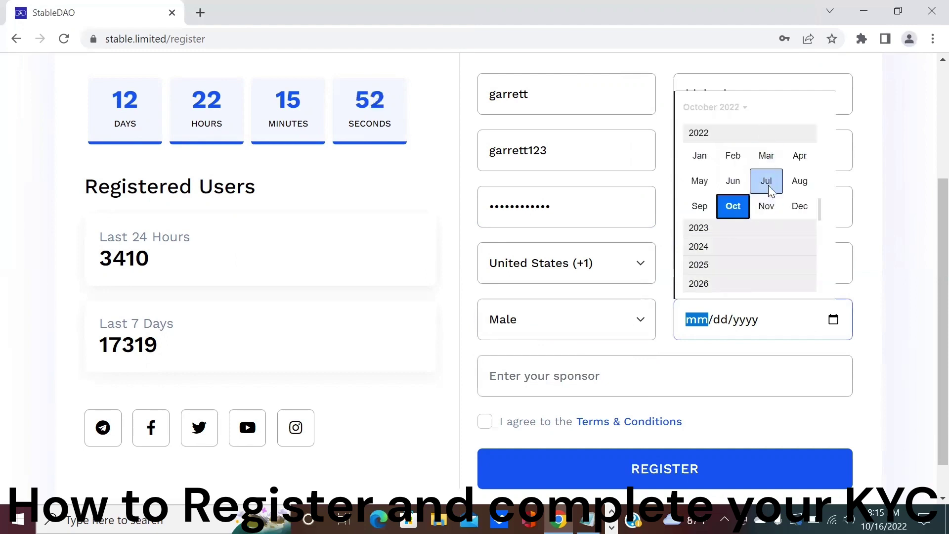
{"action": "scroll", "coordinate": [773, 193], "scroll_direction": "up", "scroll_amount": 5}
{"action": "scroll", "coordinate": [780, 186], "scroll_direction": "up", "scroll_amount": 8}
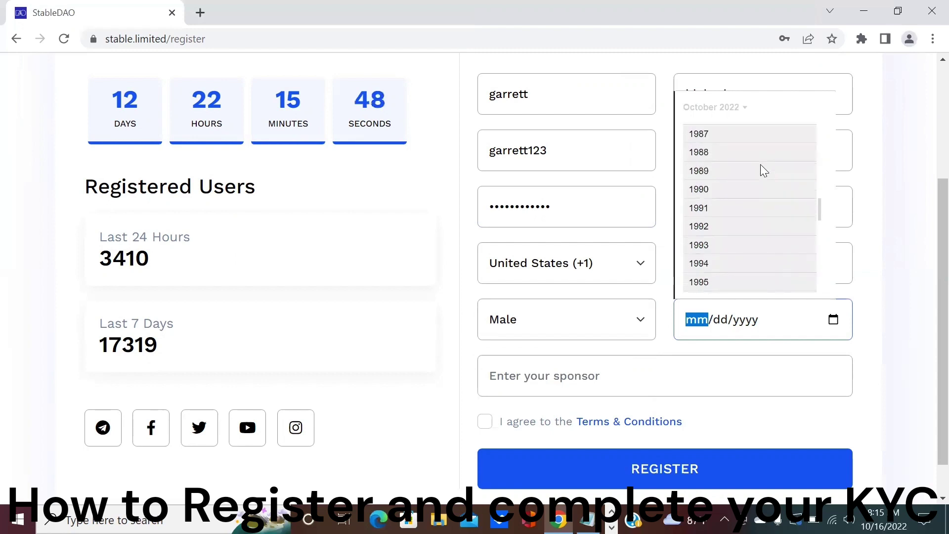
{"action": "left_click", "coordinate": [759, 167]}
{"action": "left_click", "coordinate": [697, 156]}
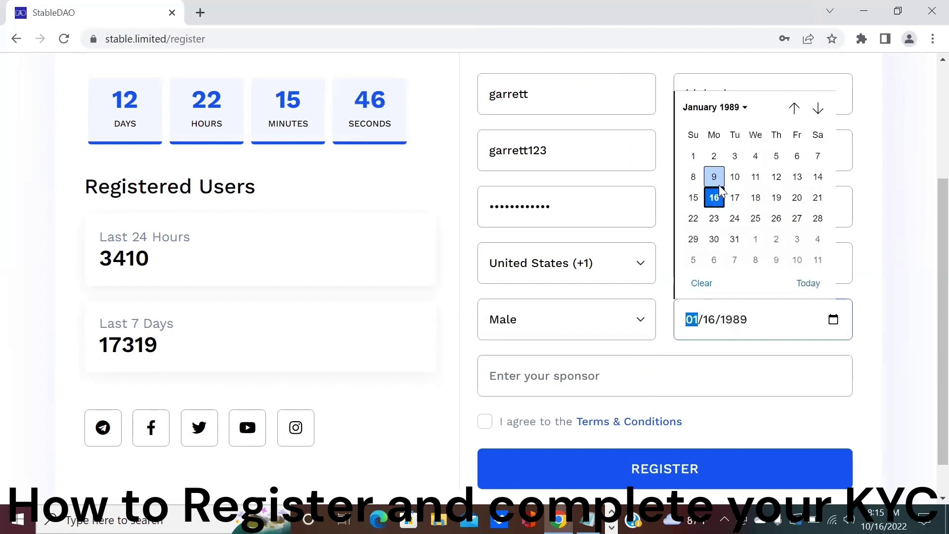
{"action": "left_click", "coordinate": [714, 198]}
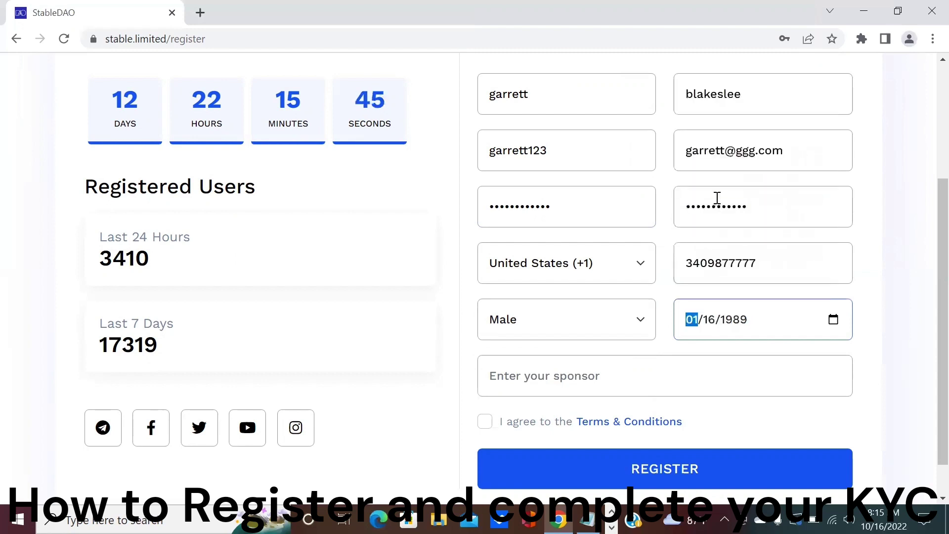
Paste the sponsor's name into the sponsor field and tick the Terms & Conditions agreement.
{"action": "left_click", "coordinate": [607, 377]}
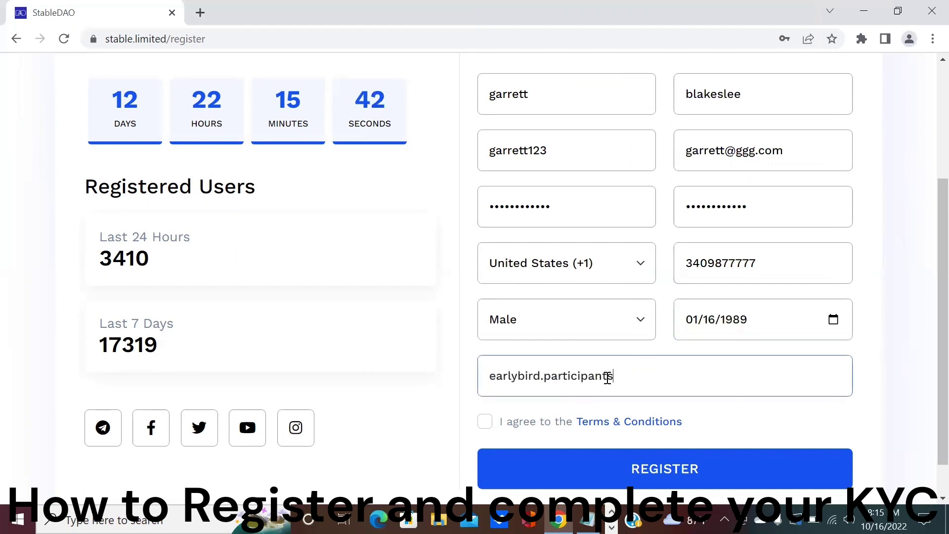
{"action": "left_click", "coordinate": [898, 377]}
{"action": "scroll", "coordinate": [901, 370], "scroll_direction": "down", "scroll_amount": 1}
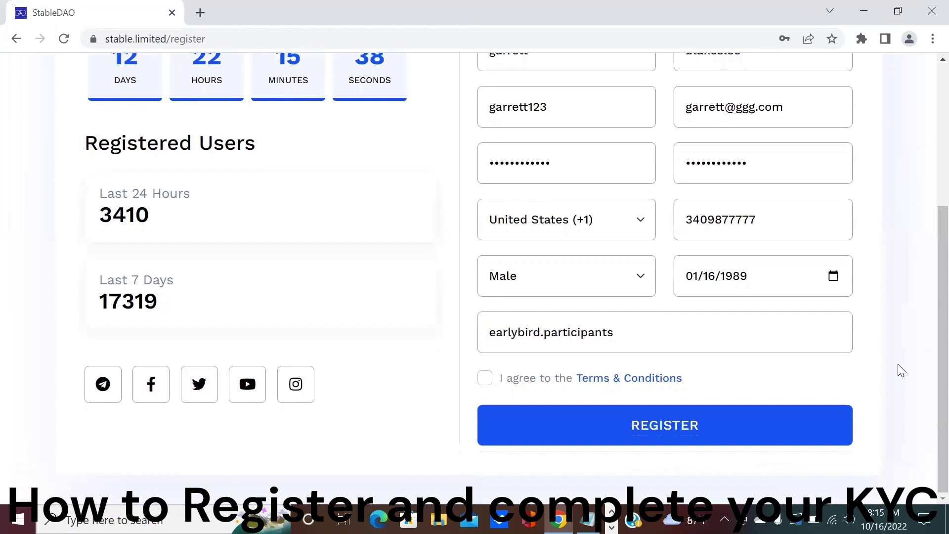
{"action": "left_click", "coordinate": [484, 378]}
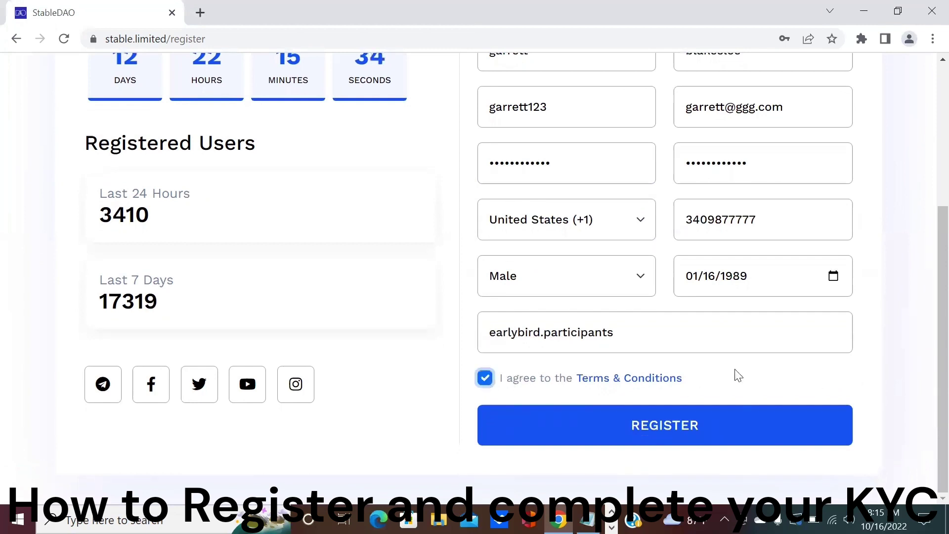
Submit the registration with REGISTER and slide the puzzle piece into its gap.
{"action": "left_click", "coordinate": [667, 425]}
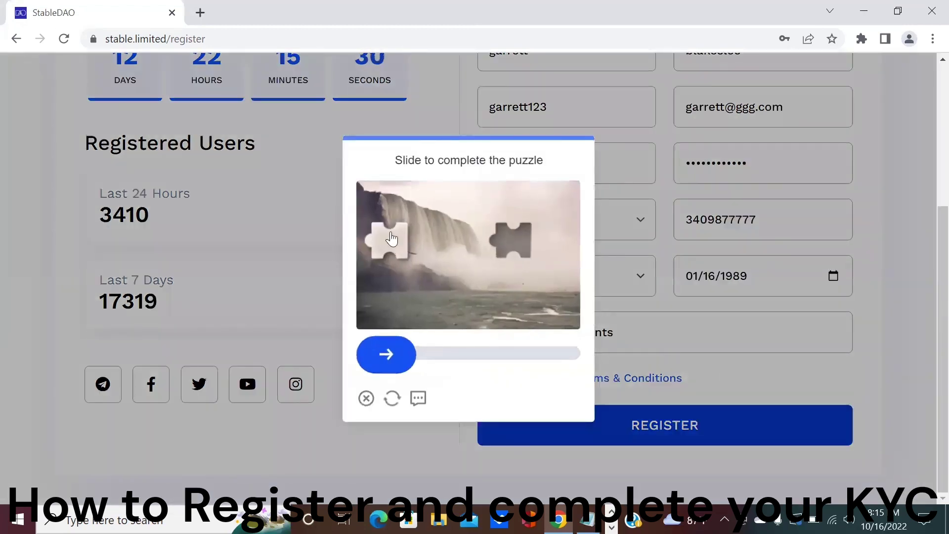
{"action": "left_click_drag", "start_coordinate": [401, 247], "coordinate": [517, 254]}
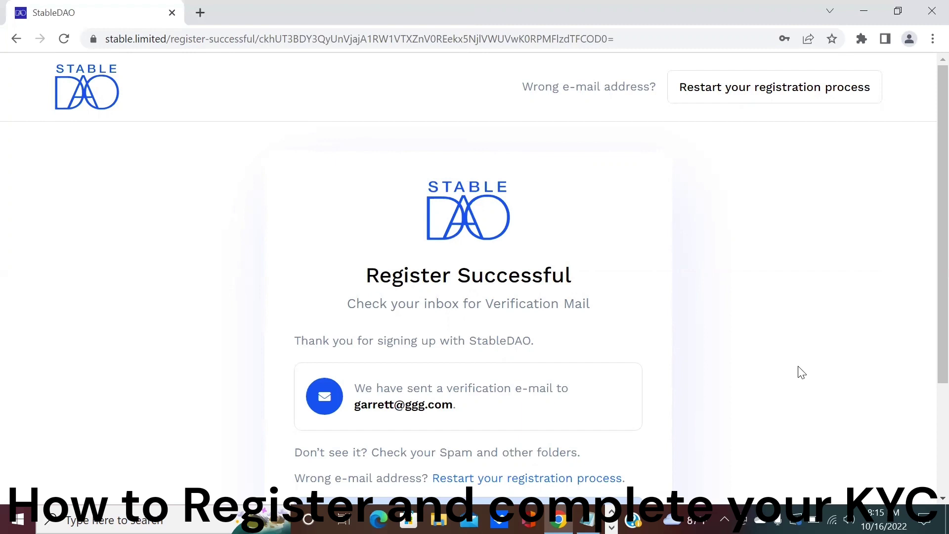
Scroll down to read the notice that the verification link is valid for 10 minutes.
{"action": "scroll", "coordinate": [801, 373], "scroll_direction": "down", "scroll_amount": 3}
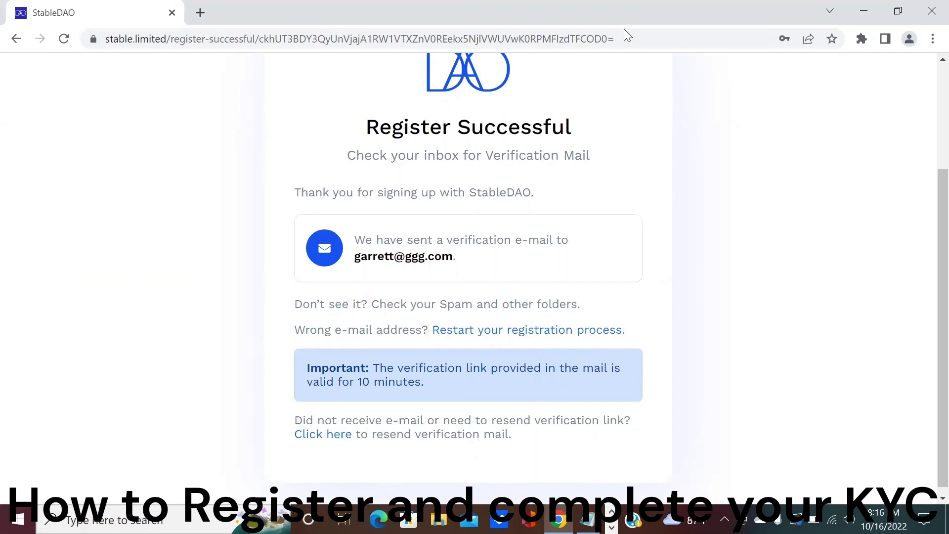
Minimize and restore the browser, then hide it to reach the desktop for the verification mail.
{"action": "left_click", "coordinate": [558, 519]}
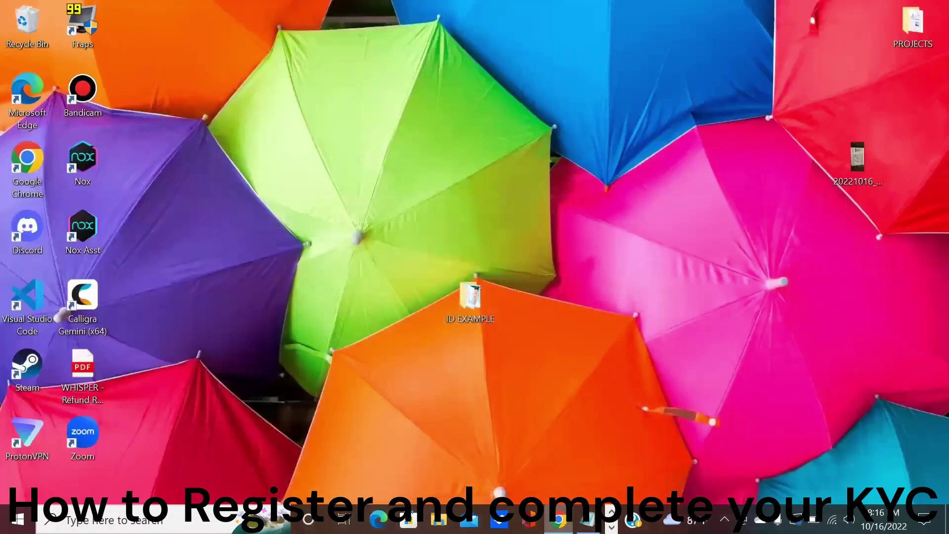
{"action": "left_click", "coordinate": [558, 519]}
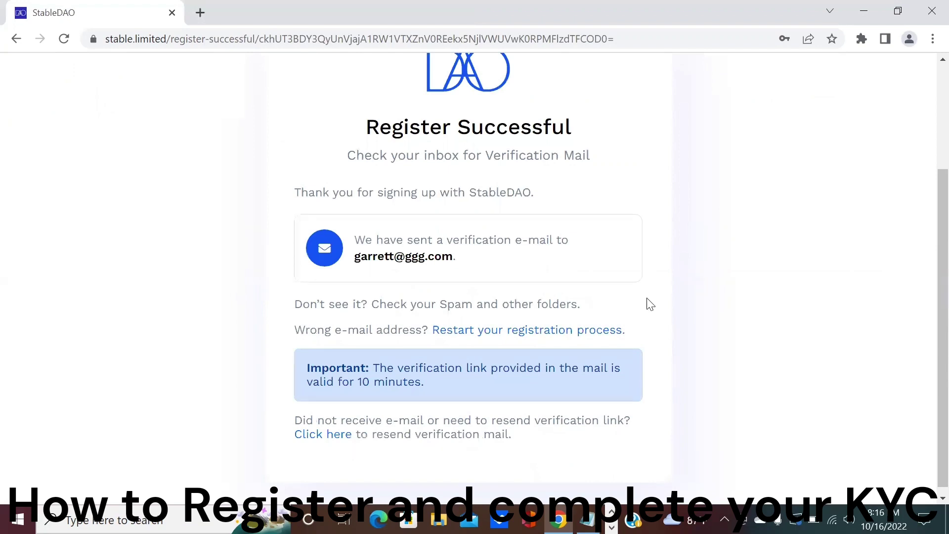
{"action": "key", "text": "super+d"}
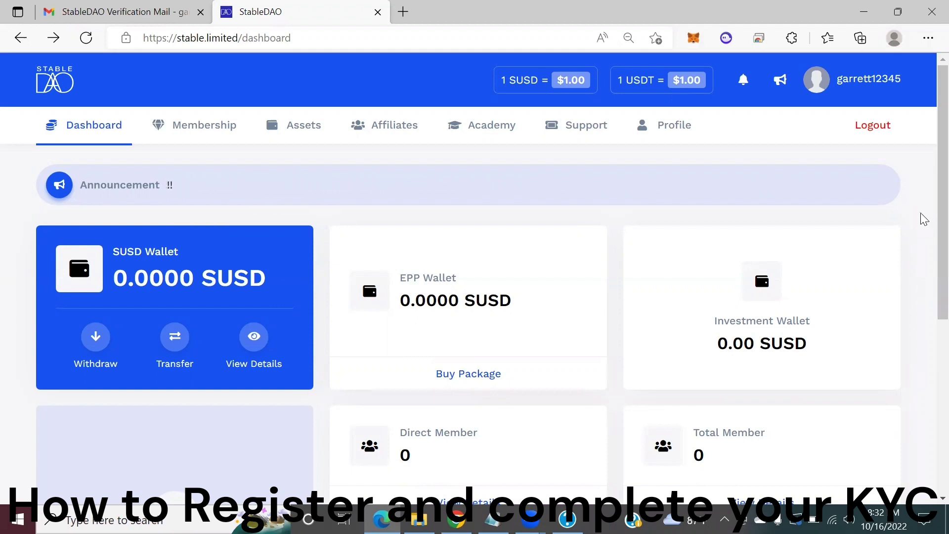
Go to the Profile page and choose KYC Verification from the left-hand menu.
{"action": "left_click", "coordinate": [690, 129]}
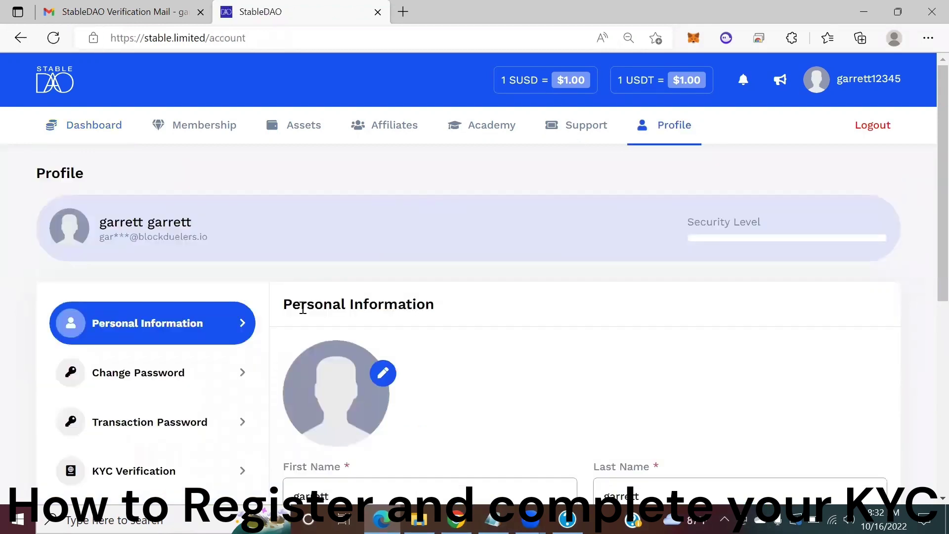
{"action": "left_click", "coordinate": [156, 476]}
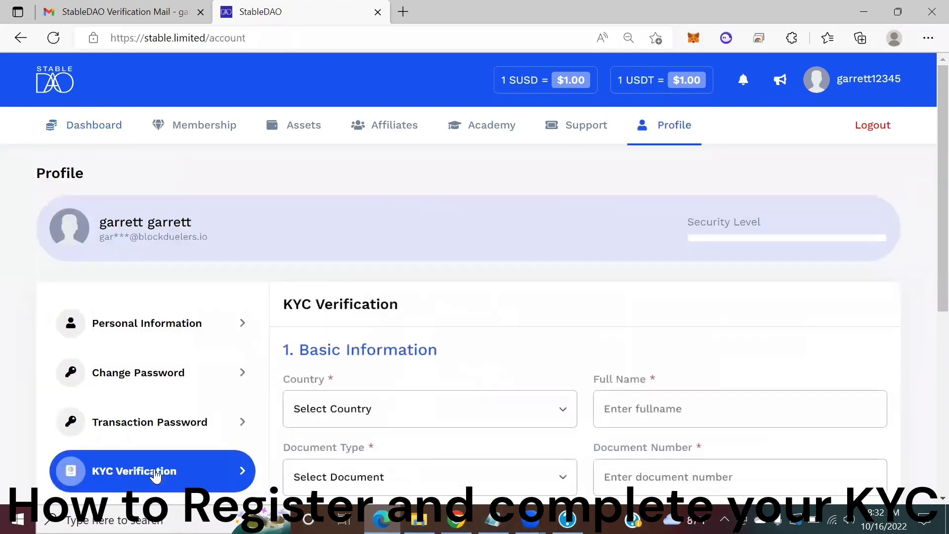
Set the KYC country to United States and enter the applicant's full name.
{"action": "scroll", "coordinate": [543, 284], "scroll_direction": "down", "scroll_amount": 3}
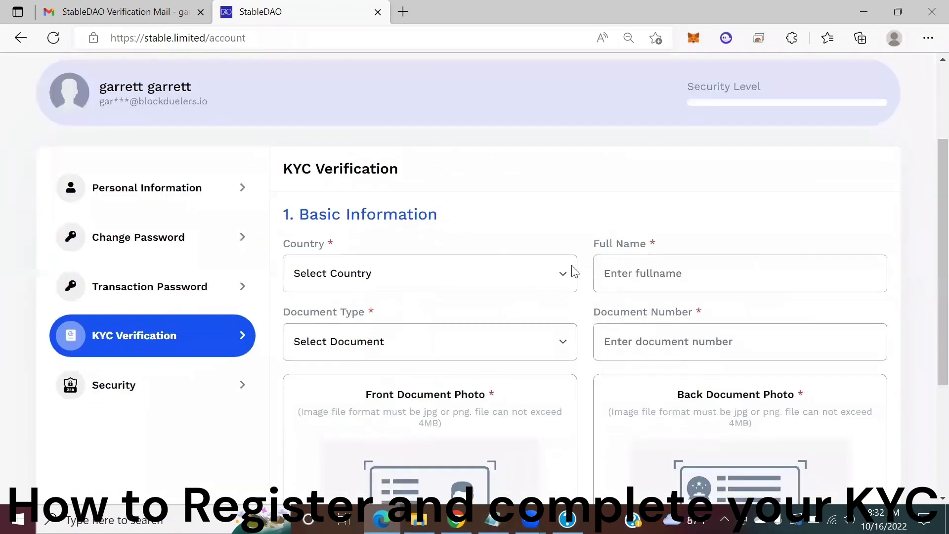
{"action": "scroll", "coordinate": [568, 260], "scroll_direction": "down", "scroll_amount": 1}
{"action": "left_click", "coordinate": [565, 208]}
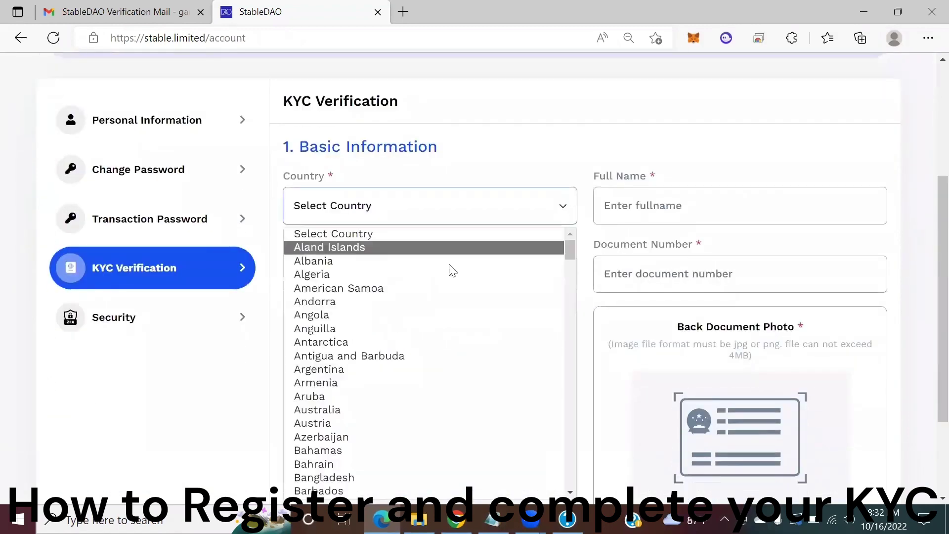
{"action": "scroll", "coordinate": [485, 286], "scroll_direction": "down", "scroll_amount": 15}
{"action": "scroll", "coordinate": [492, 306], "scroll_direction": "down", "scroll_amount": 20}
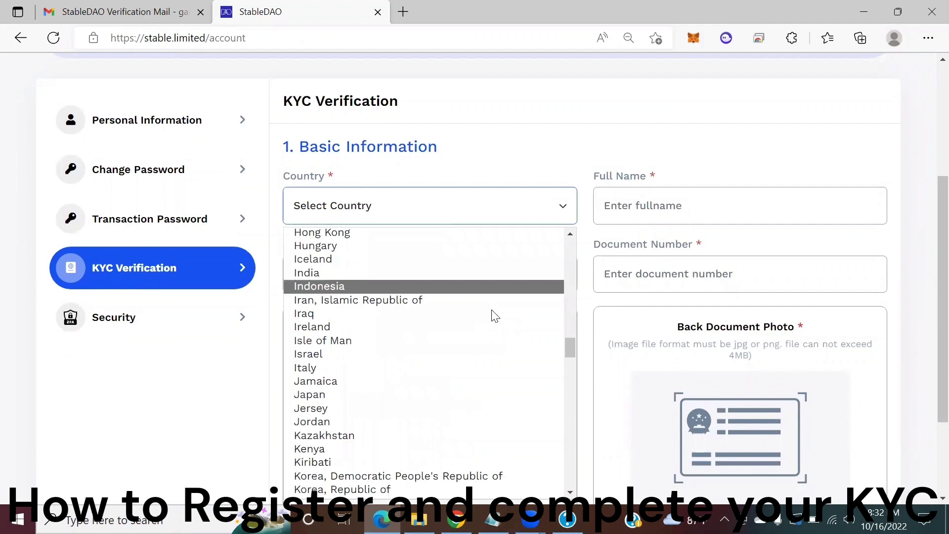
{"action": "scroll", "coordinate": [504, 324], "scroll_direction": "down", "scroll_amount": 20}
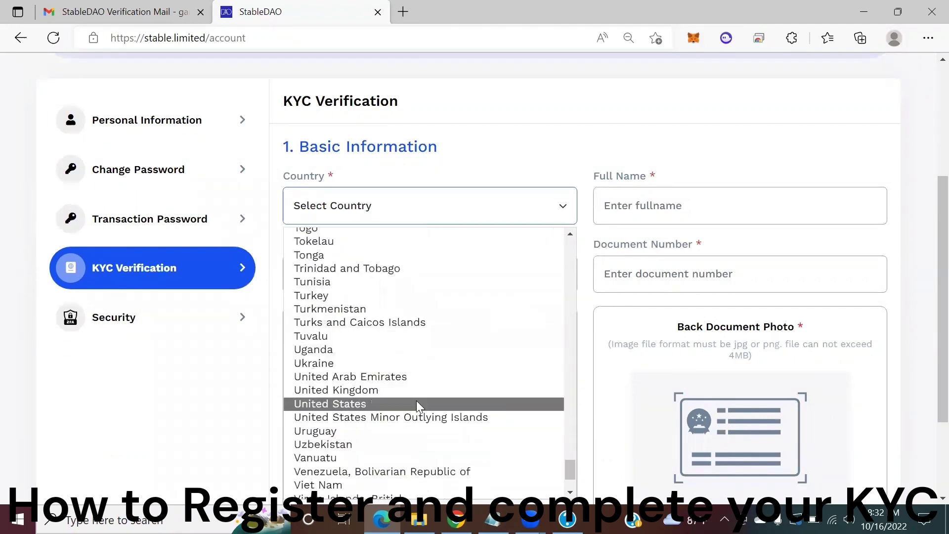
{"action": "left_click", "coordinate": [416, 403]}
{"action": "left_click", "coordinate": [666, 204]}
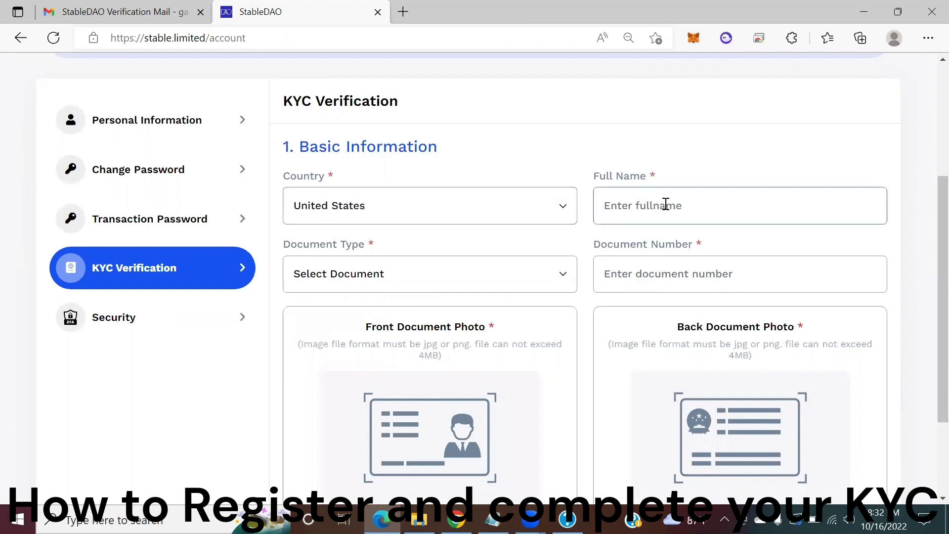
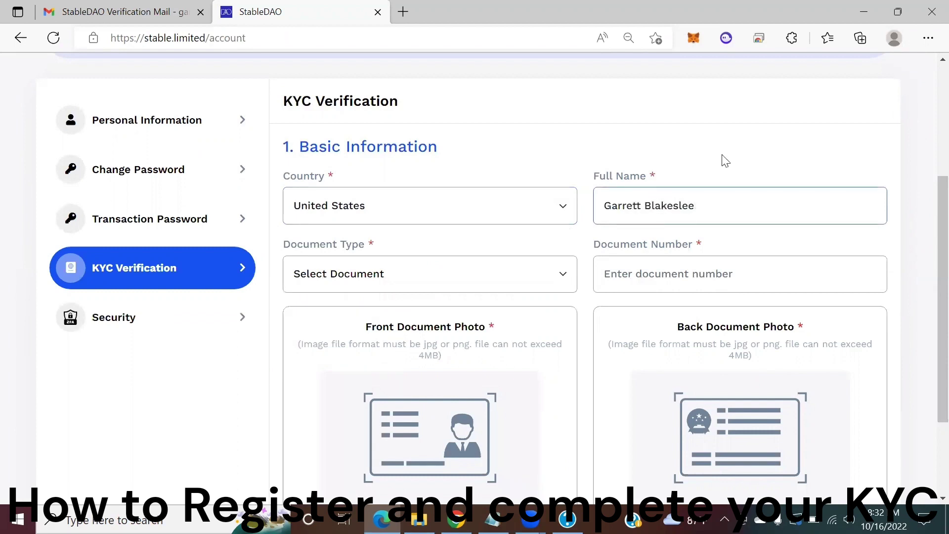
Choose Driver`s License as document type, enter the document number, and start the front photo upload.
{"action": "scroll", "coordinate": [724, 160], "scroll_direction": "down", "scroll_amount": 3}
{"action": "left_click", "coordinate": [554, 148]}
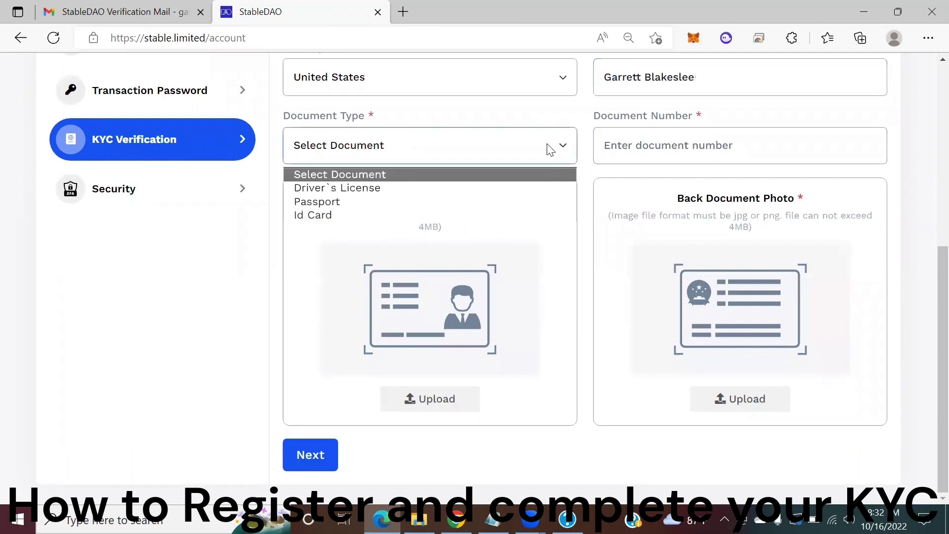
{"action": "left_click", "coordinate": [374, 193]}
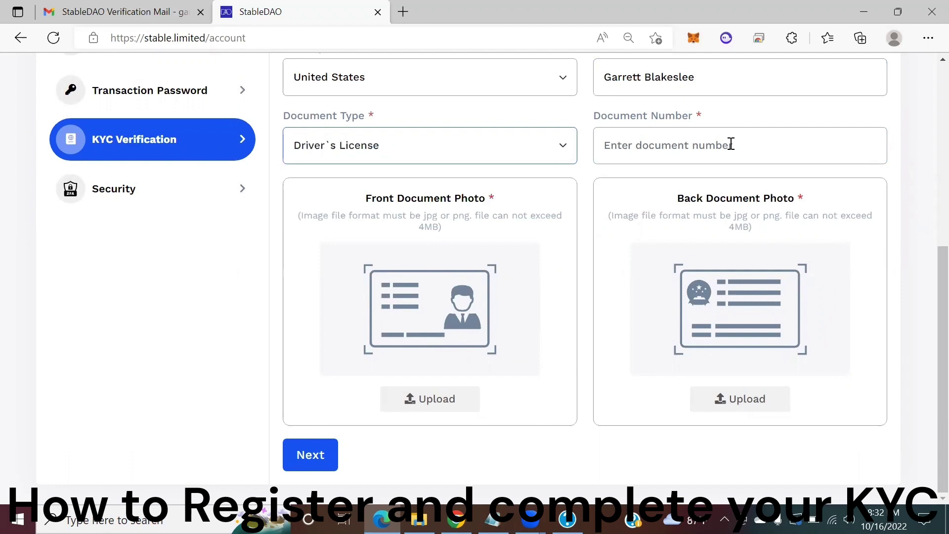
{"action": "left_click", "coordinate": [706, 147]}
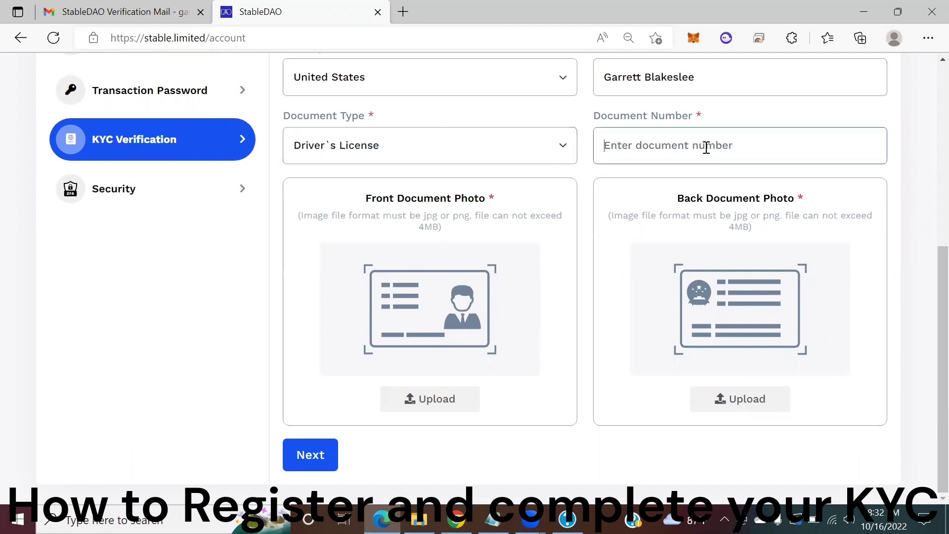
{"action": "type", "text": "12345678"}
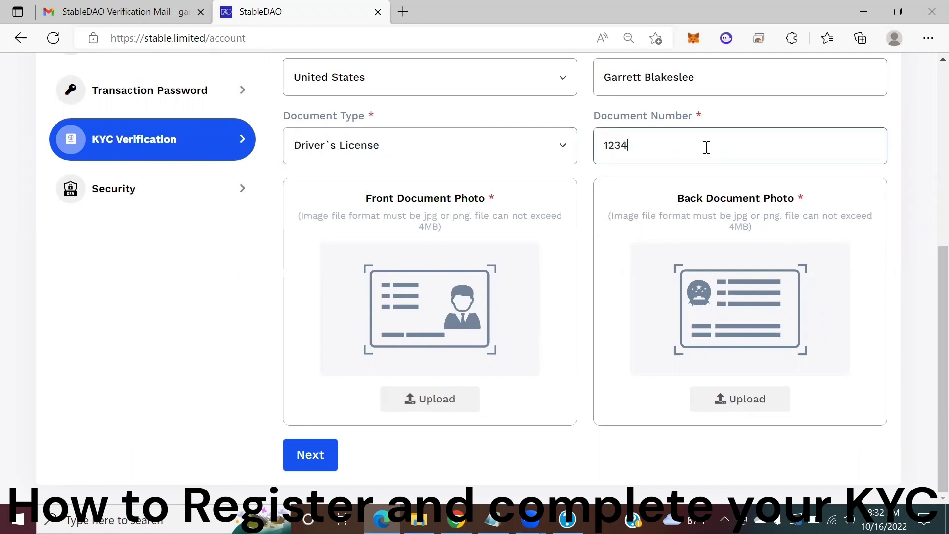
{"action": "left_click", "coordinate": [428, 398]}
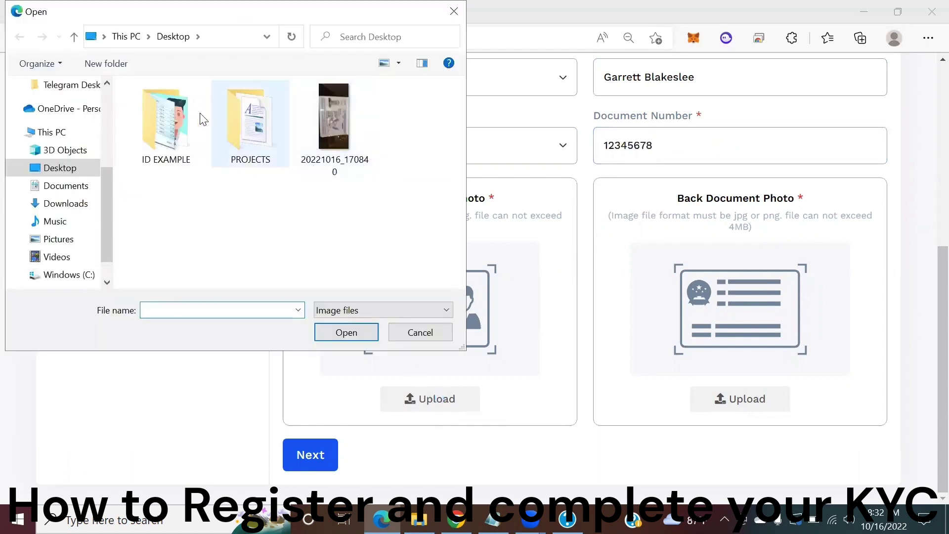
Attach the front and back images from the ID EXAMPLE folder and continue to step 2.
{"action": "double_click", "coordinate": [174, 118]}
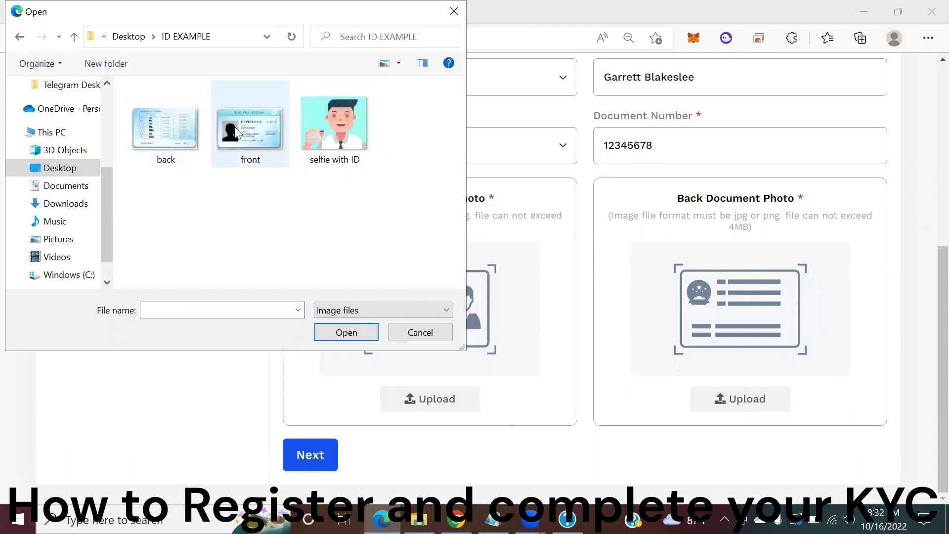
{"action": "double_click", "coordinate": [249, 129]}
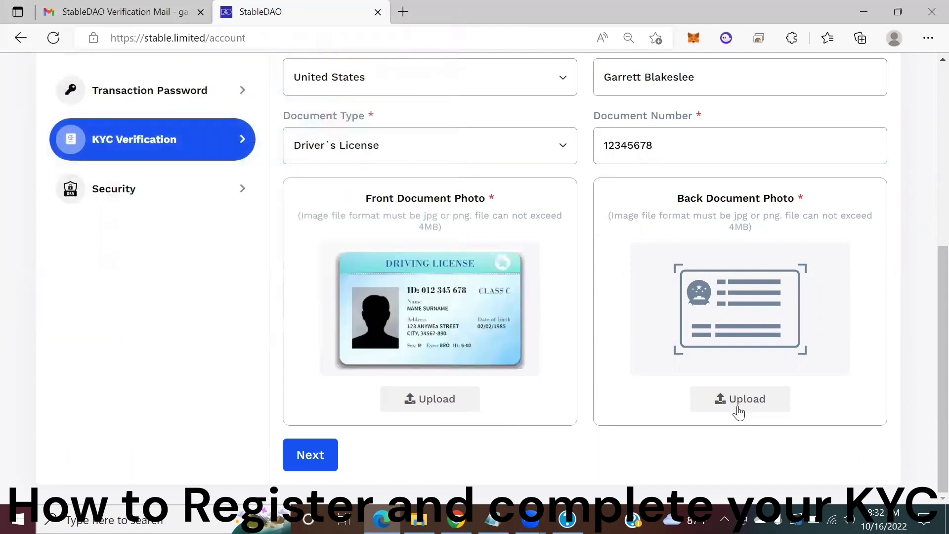
{"action": "left_click", "coordinate": [761, 400]}
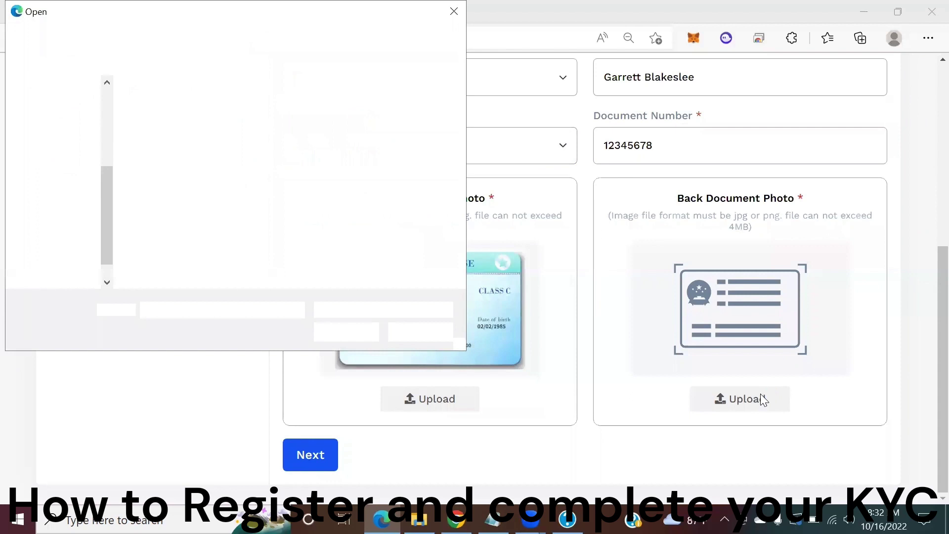
{"action": "double_click", "coordinate": [162, 130]}
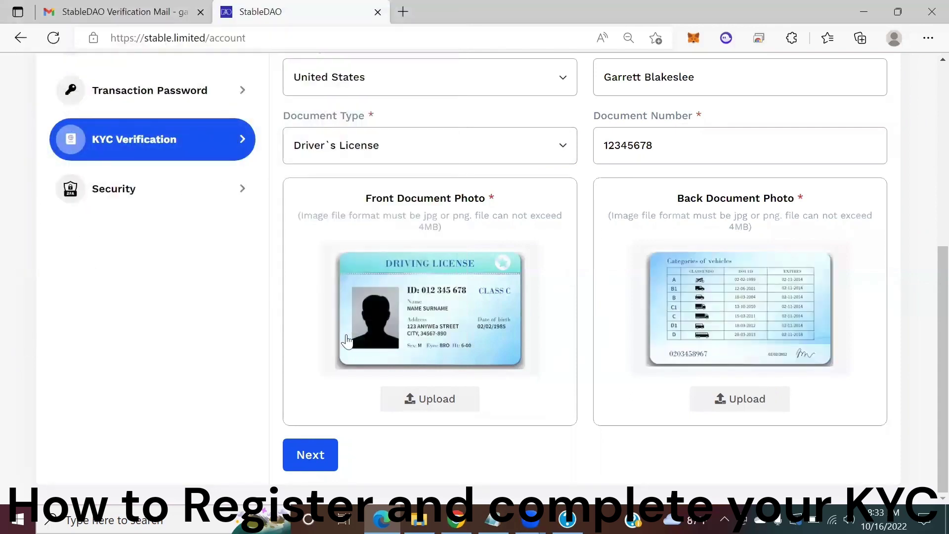
{"action": "left_click", "coordinate": [311, 455]}
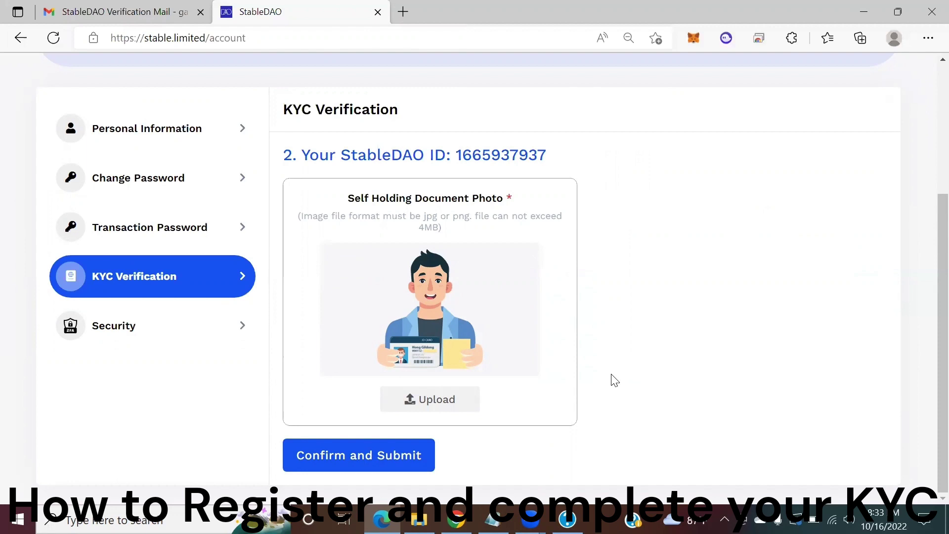
Attach the 'selfie with ID' image to the self-holding document photo slot and submit the KYC form.
{"action": "left_click", "coordinate": [436, 405]}
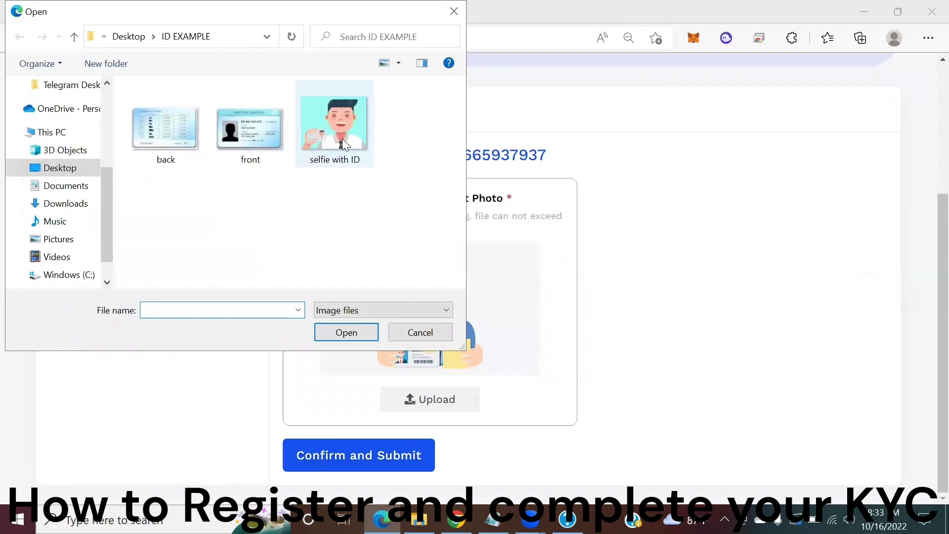
{"action": "double_click", "coordinate": [335, 123]}
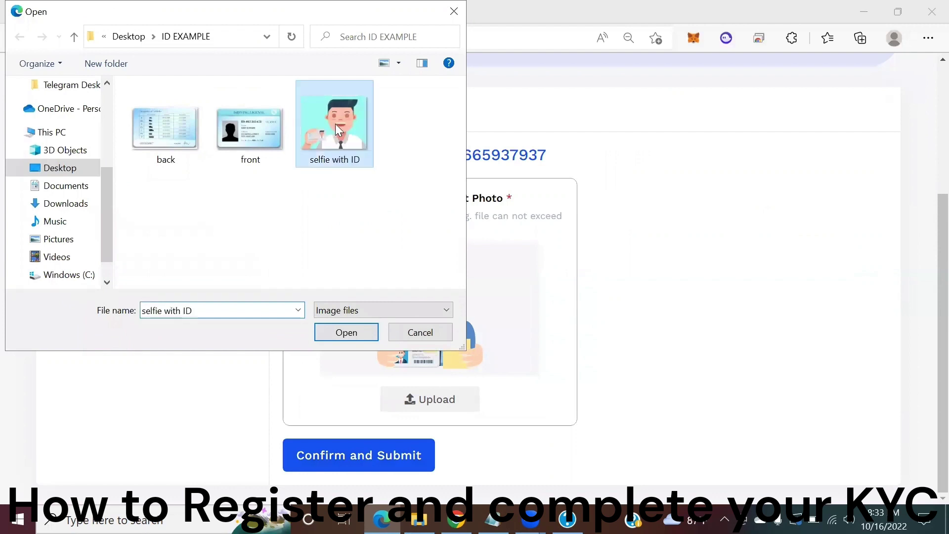
{"action": "left_click", "coordinate": [403, 462]}
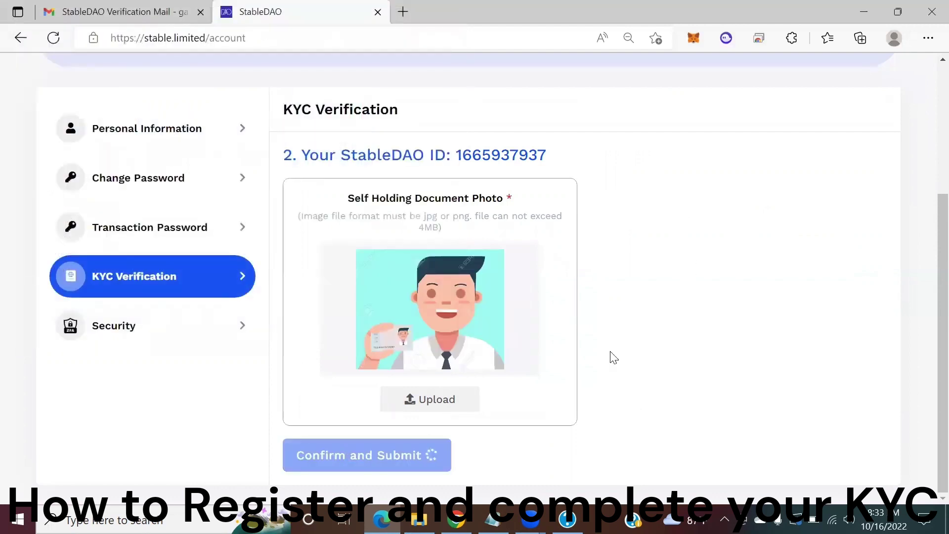